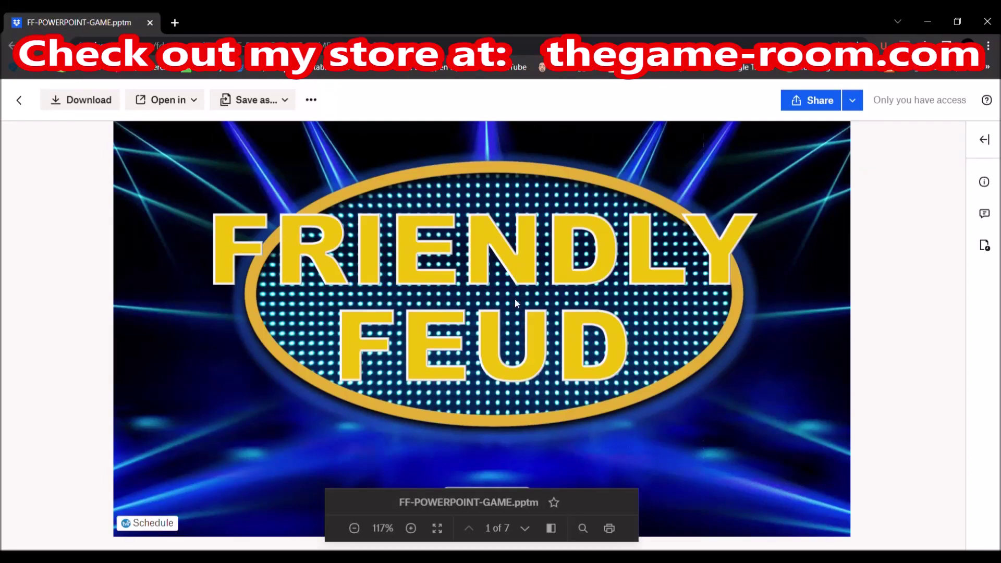
Step: Download FF-POWERPOINT-GAME.pptm from Dropbox and open the downloaded file
click(88, 101)
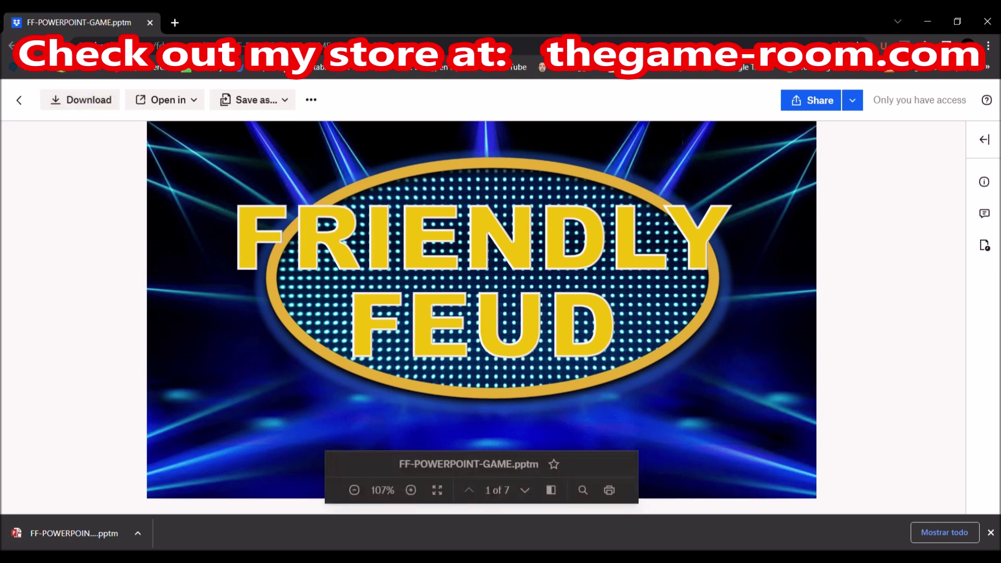
click(77, 534)
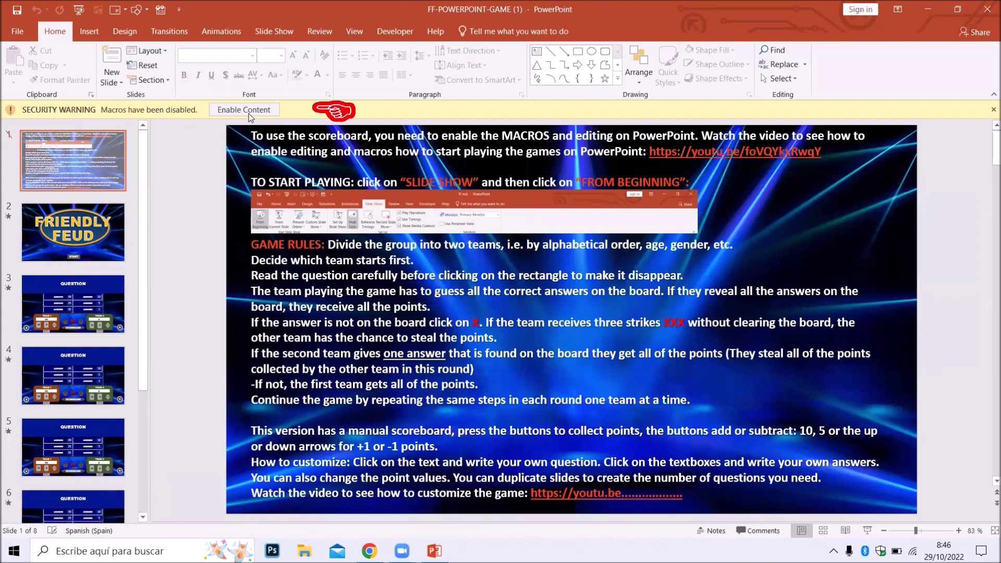
Step: Enable macros in the Friendly Feud deck and view its title slide with the START button
click(249, 116)
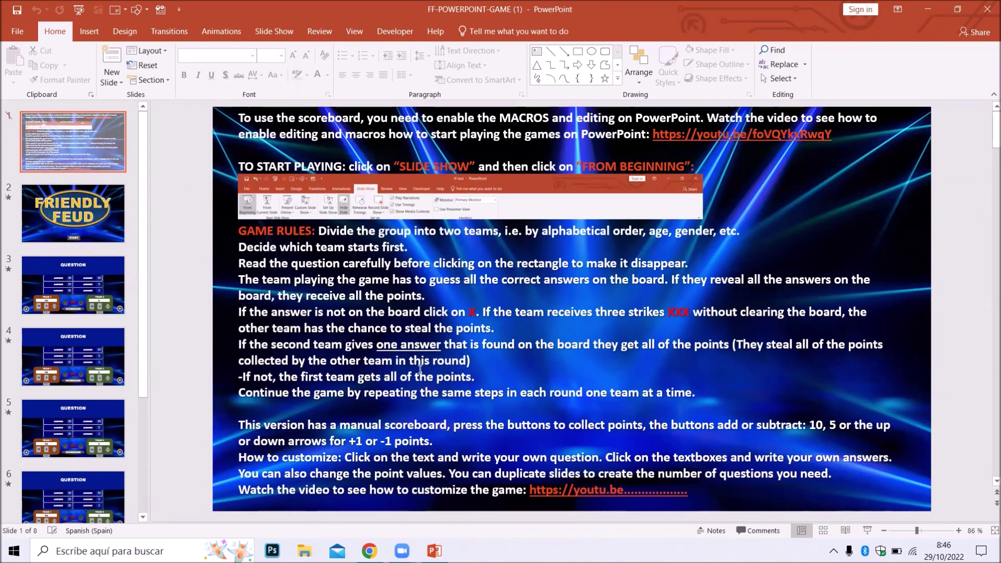
click(112, 228)
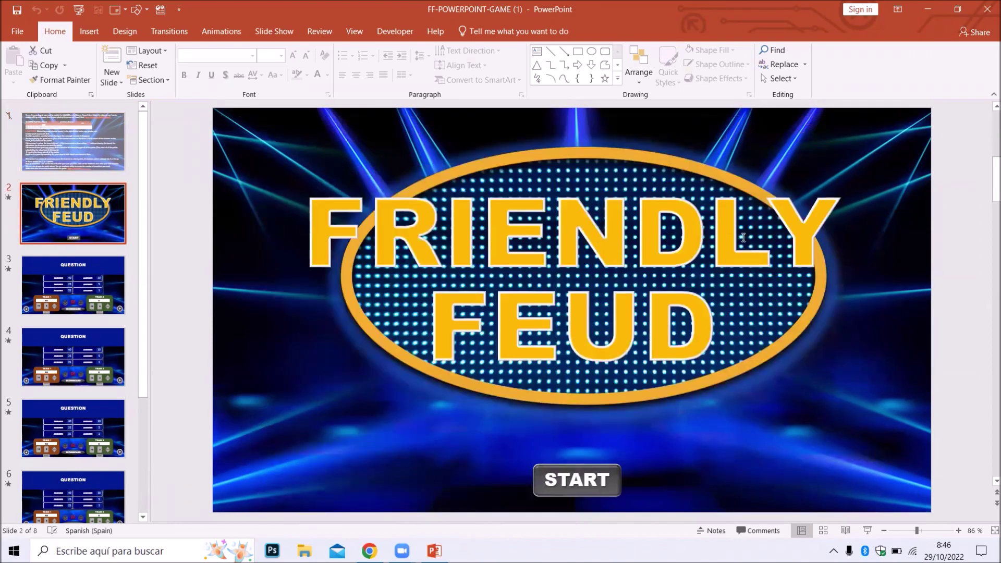
Step: Start the Friendly Feud slide show from the first slide via the Slide Show tab
click(821, 248)
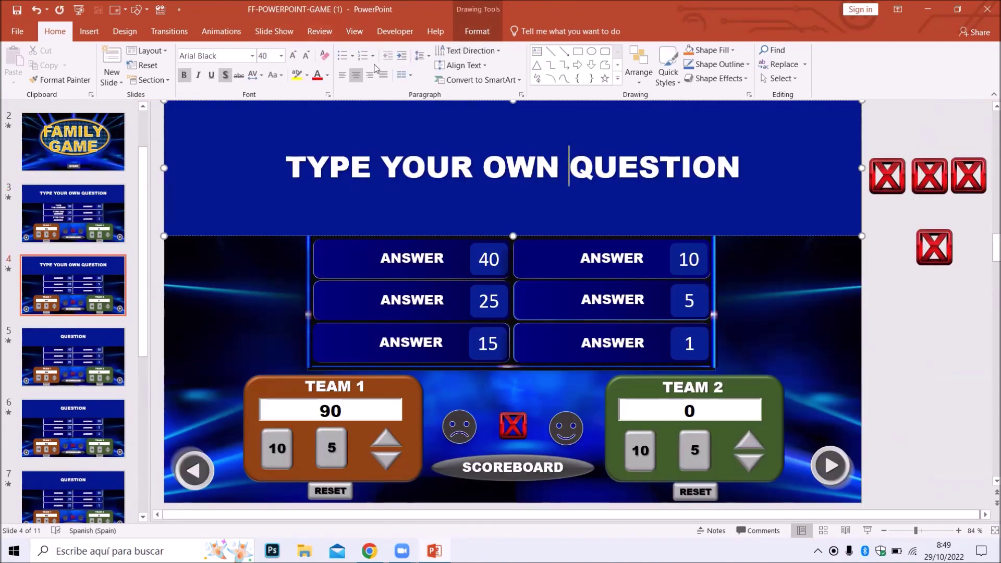
click(273, 32)
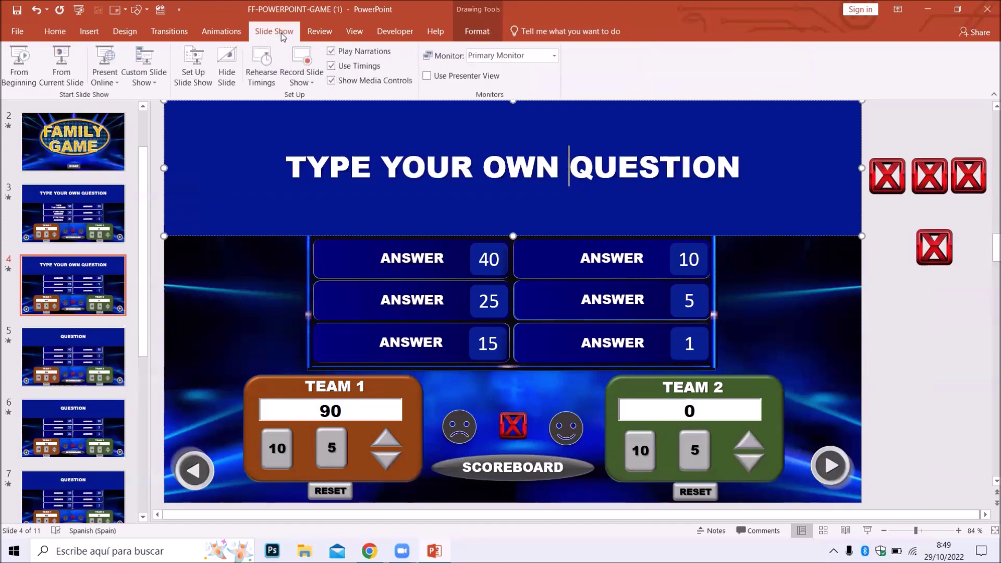
click(30, 67)
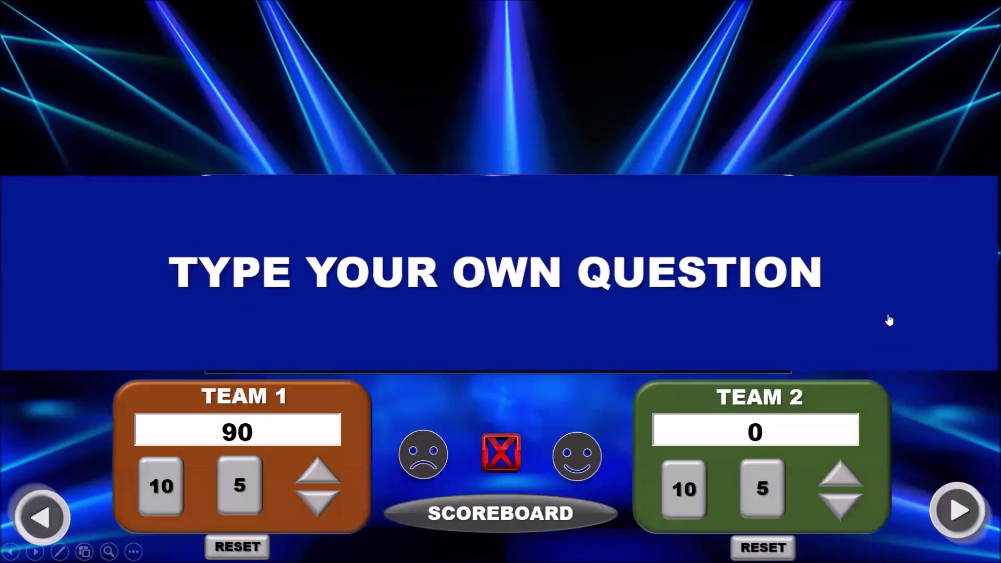
Step: Hide the question banner to reveal the answer board with tiles 1–6
click(889, 319)
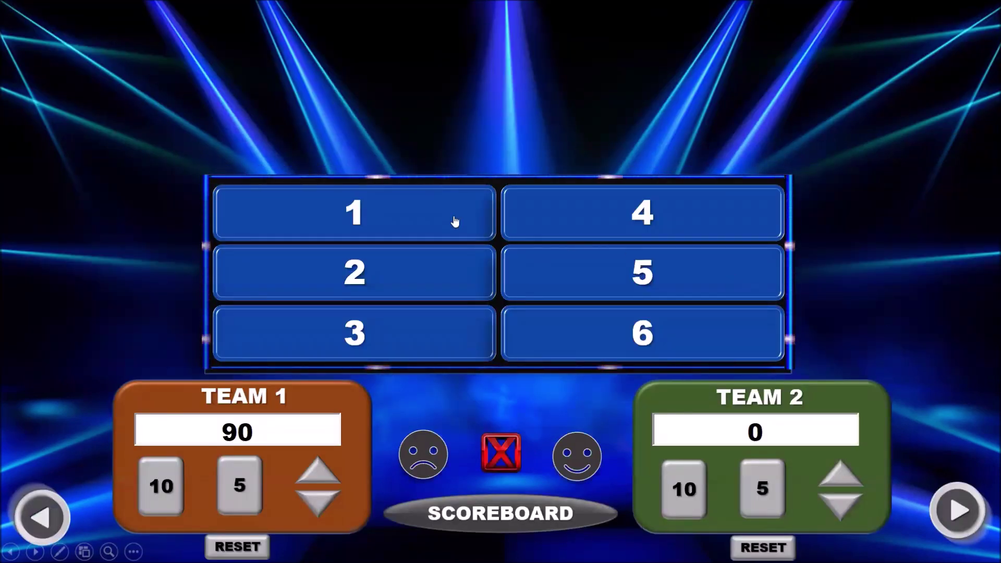